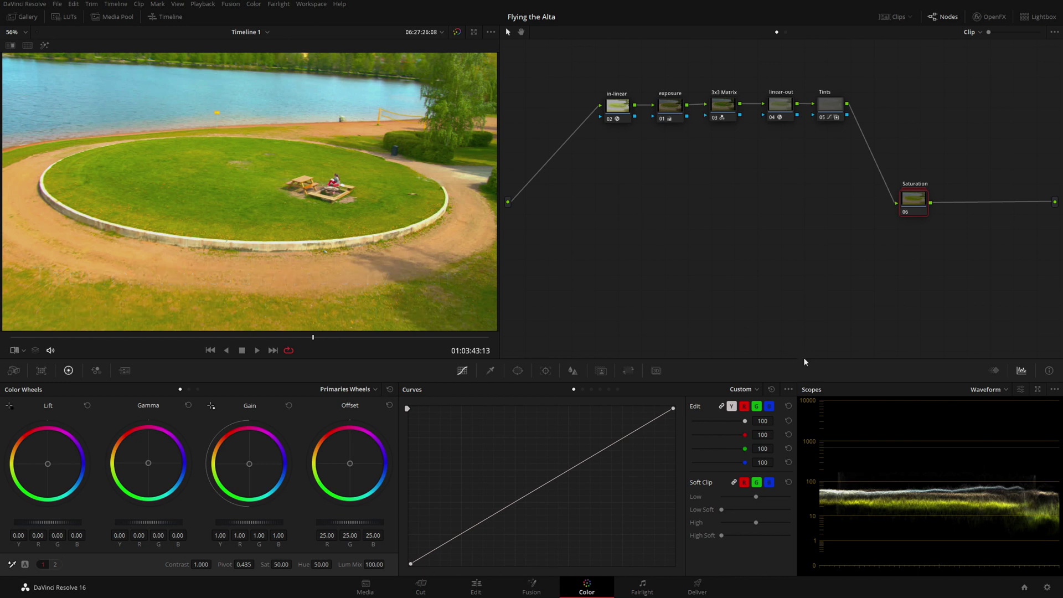
# Open Project Settings' Color Management, leaving the timeline color space at Rec.709 Gamma 2.4
pyautogui.click(1047, 588)
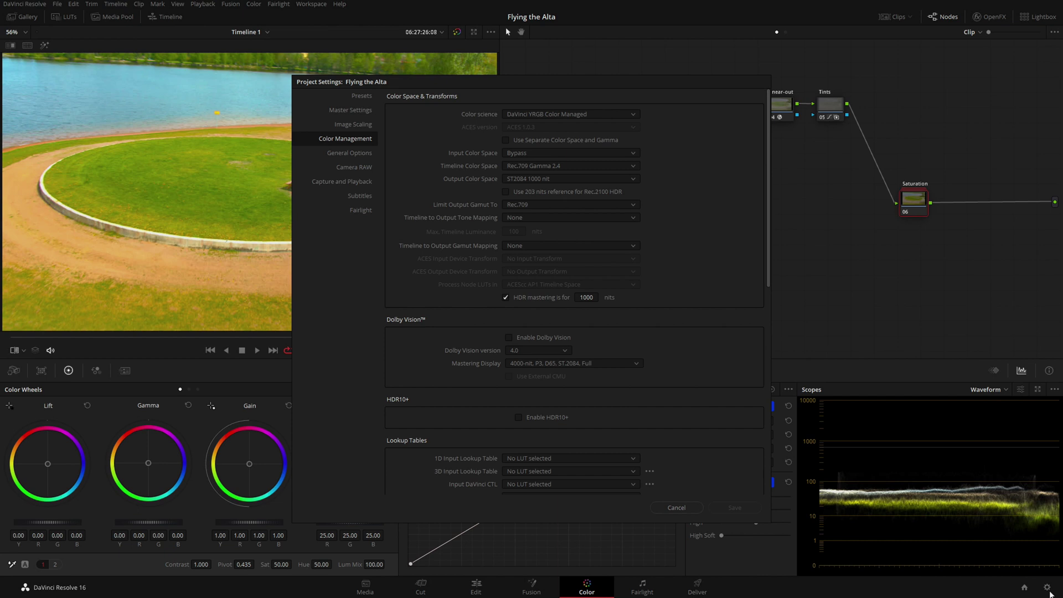
pyautogui.click(608, 179)
pyautogui.click(577, 167)
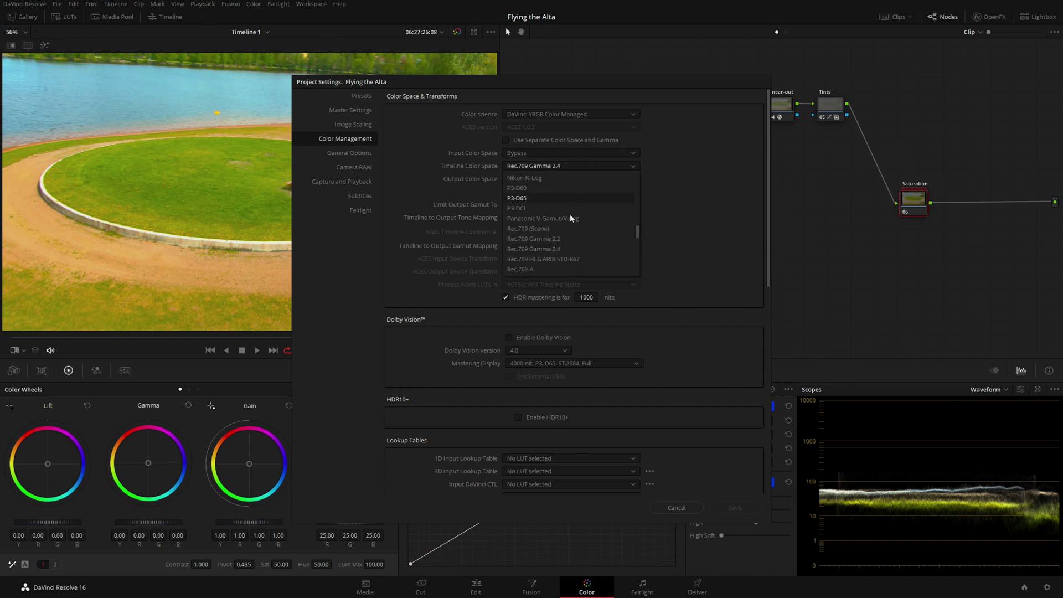
pyautogui.click(576, 246)
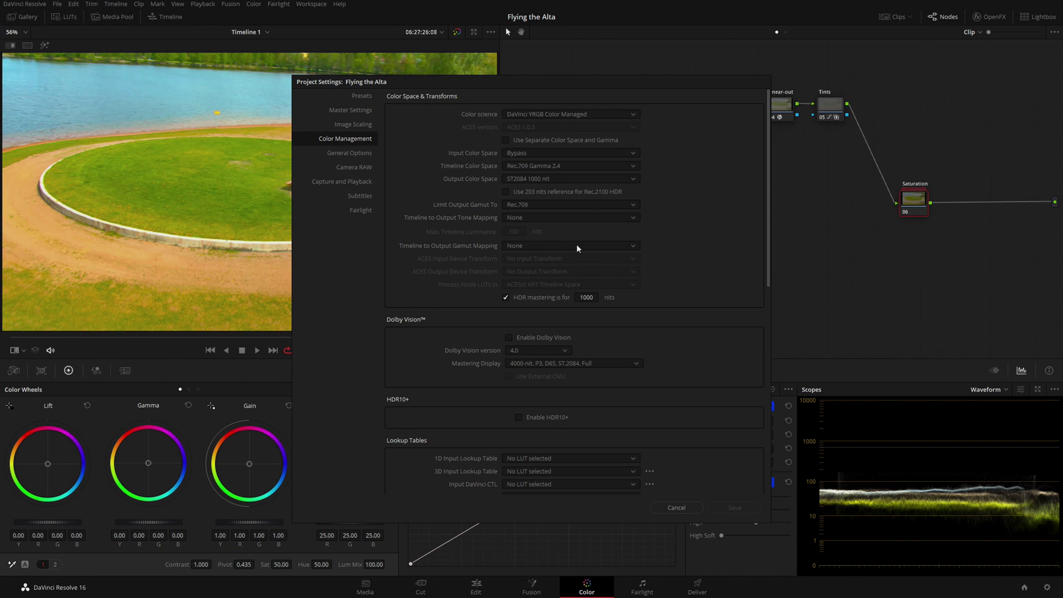
# Change the timeline color space to ARRI Log C
pyautogui.click(571, 167)
pyautogui.scroll(-2, 573, 187)
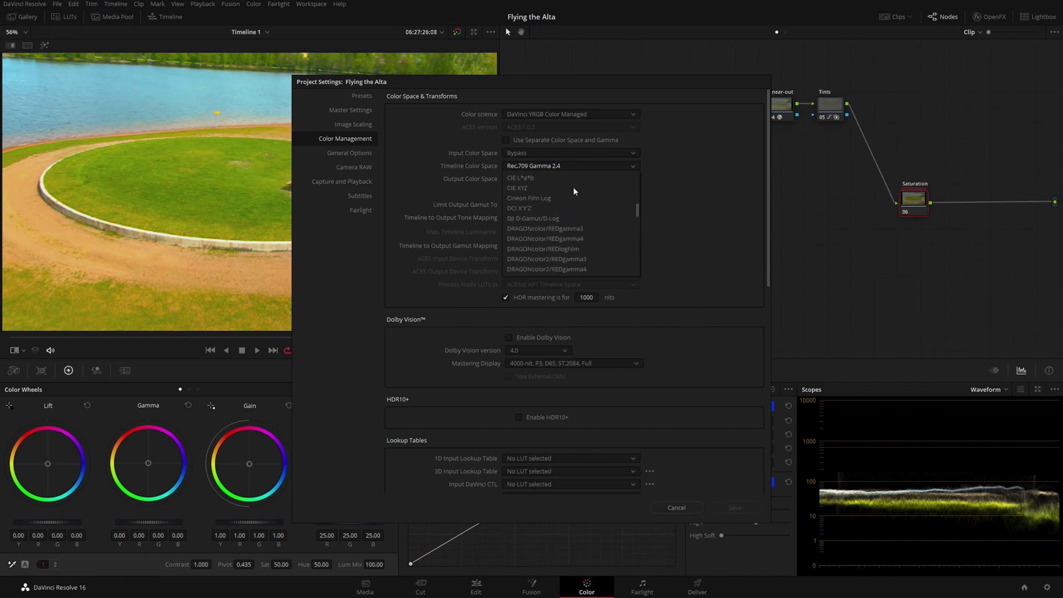
pyautogui.scroll(3, 573, 187)
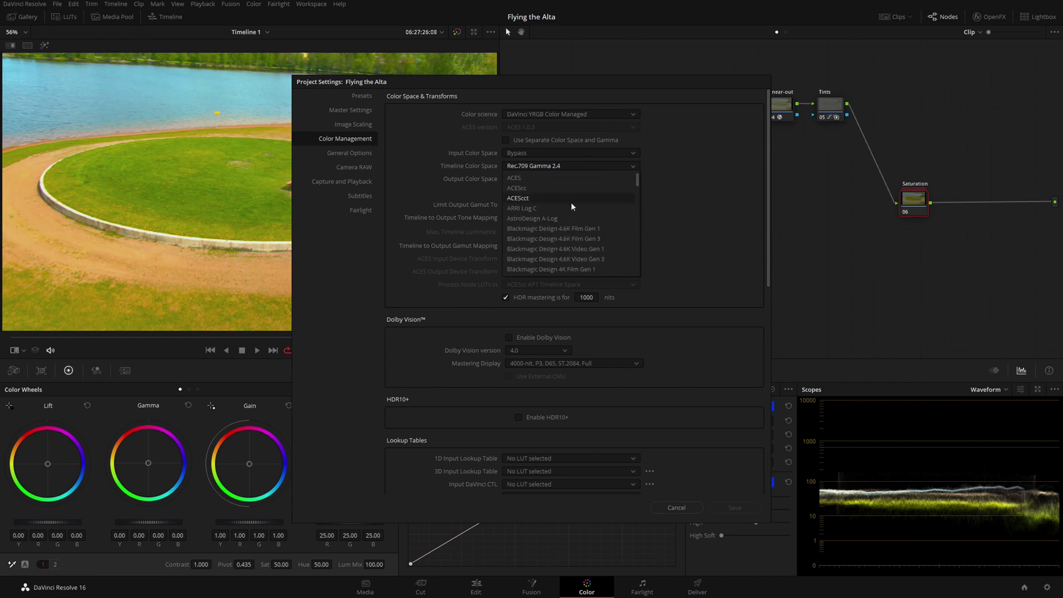
pyautogui.click(575, 207)
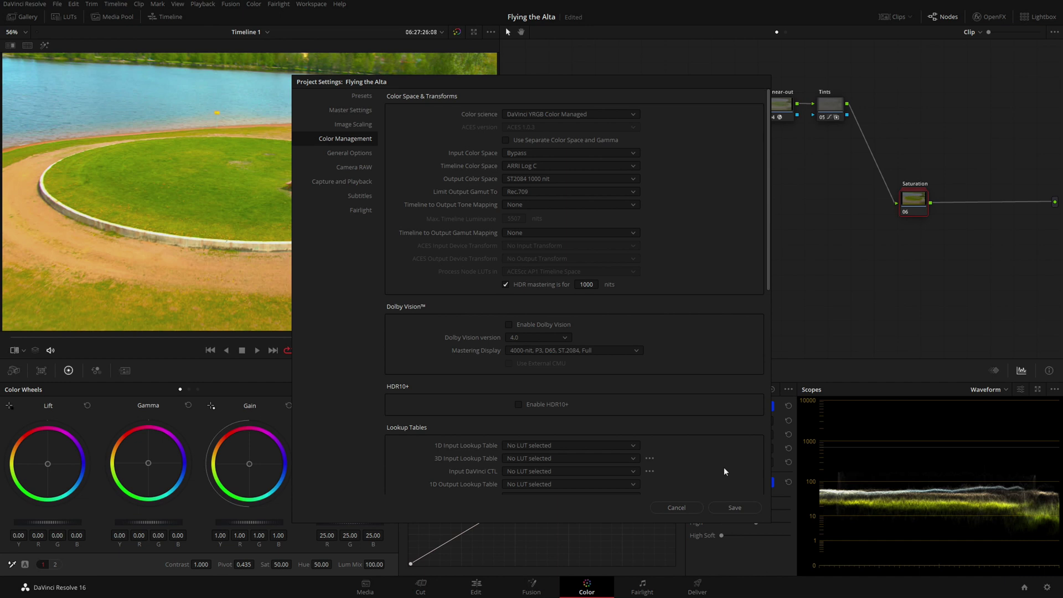
# Save the ARRI Log C setting and view the clip on a separate CIE Chromaticity scope window
pyautogui.click(732, 508)
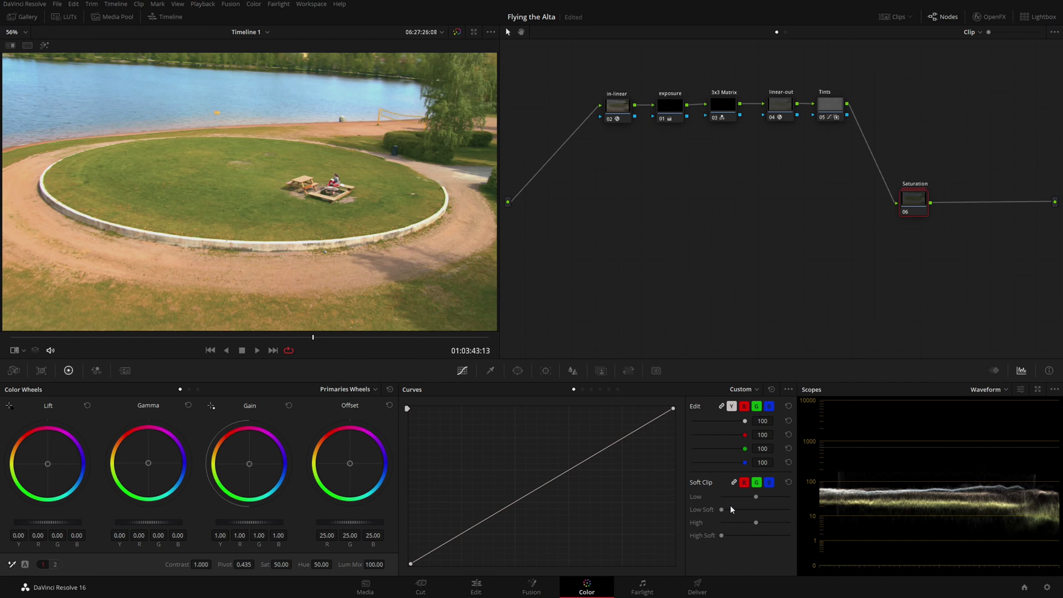
pyautogui.click(1037, 390)
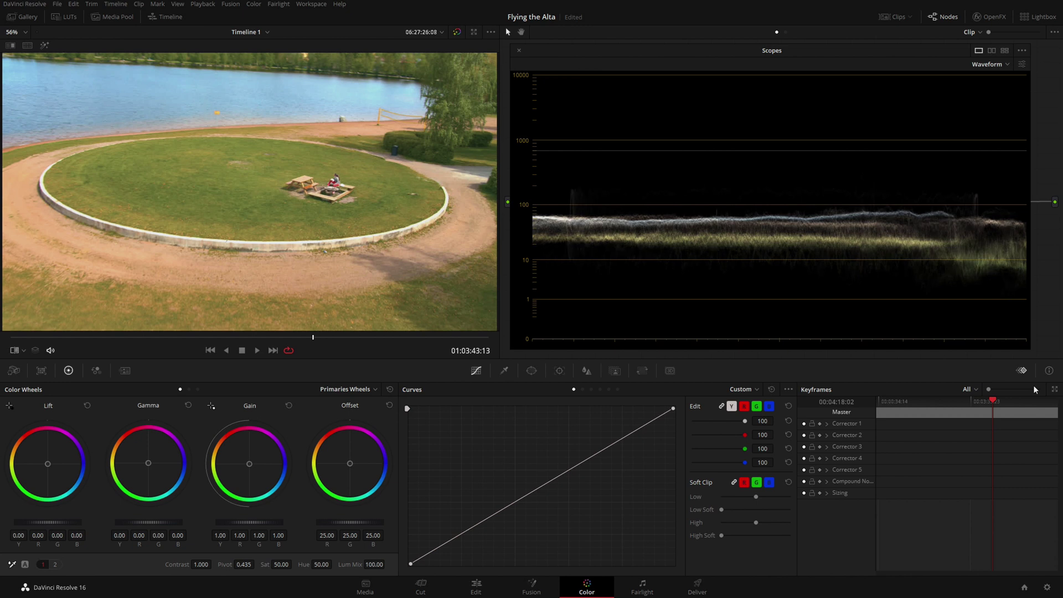
pyautogui.click(986, 68)
pyautogui.click(995, 116)
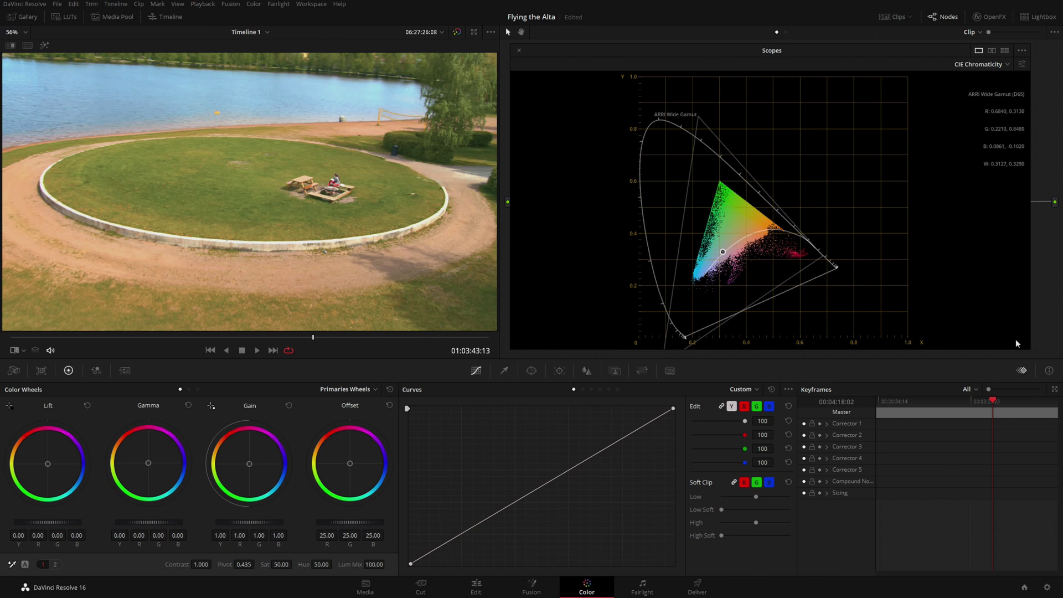
# Set the timeline color space back to Rec.709 Gamma 2.4 and save it
pyautogui.click(1047, 587)
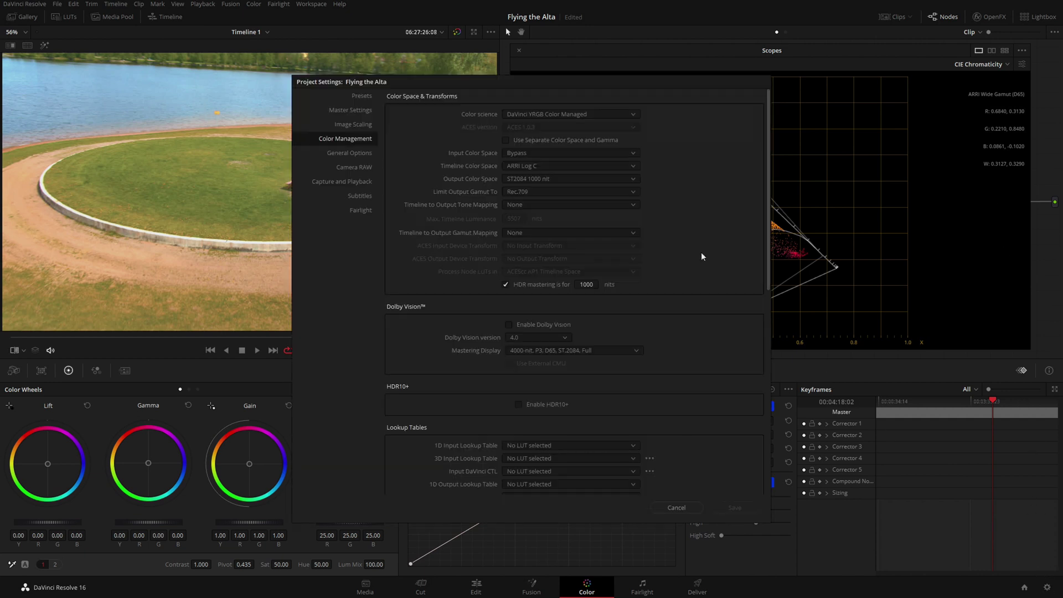
pyautogui.click(627, 162)
pyautogui.scroll(-5, 600, 224)
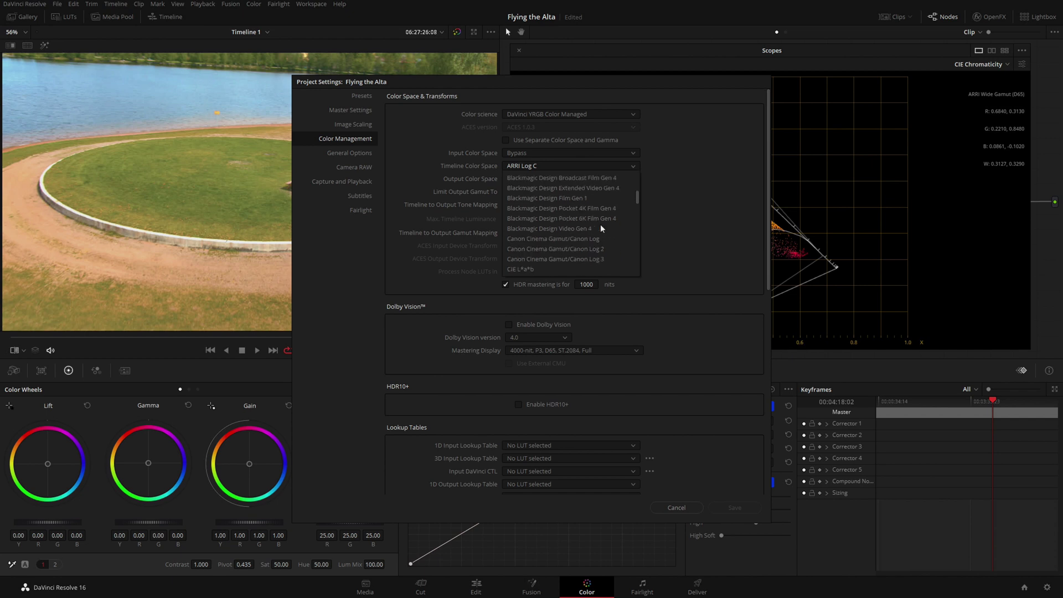
pyautogui.scroll(-4, 601, 225)
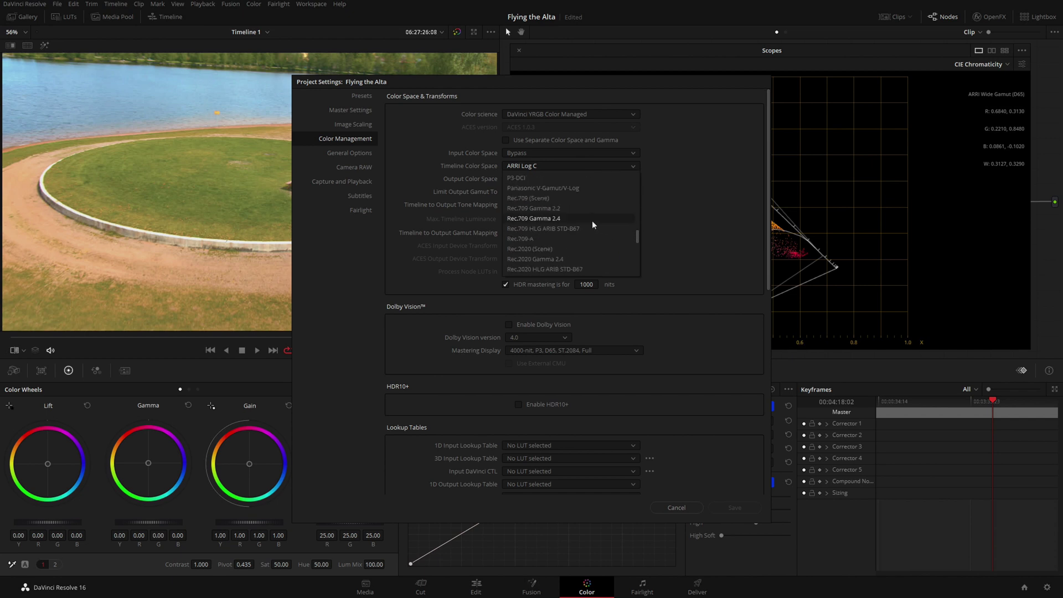
pyautogui.click(593, 220)
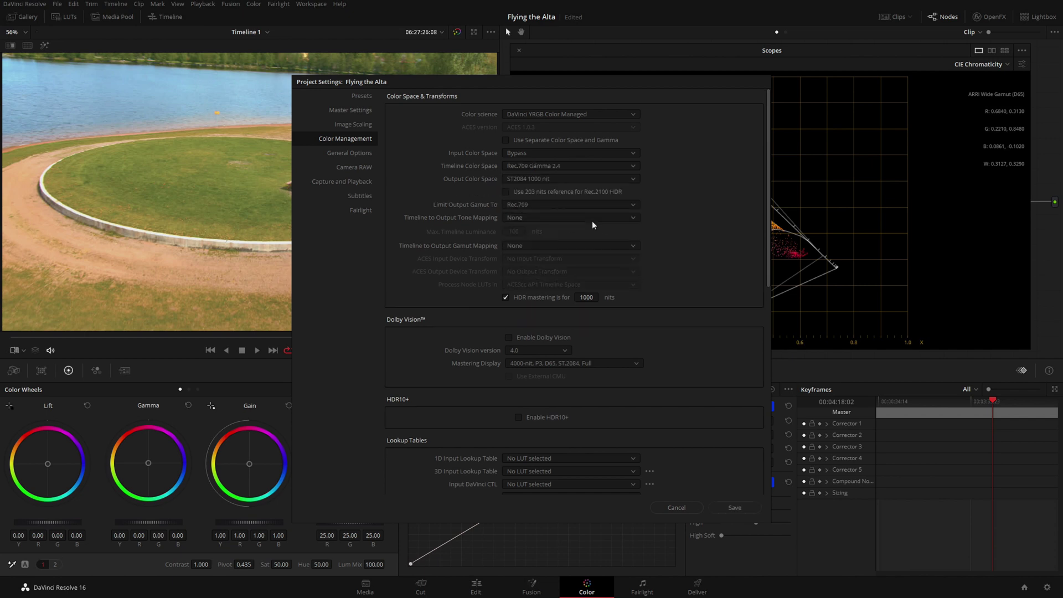
pyautogui.click(735, 507)
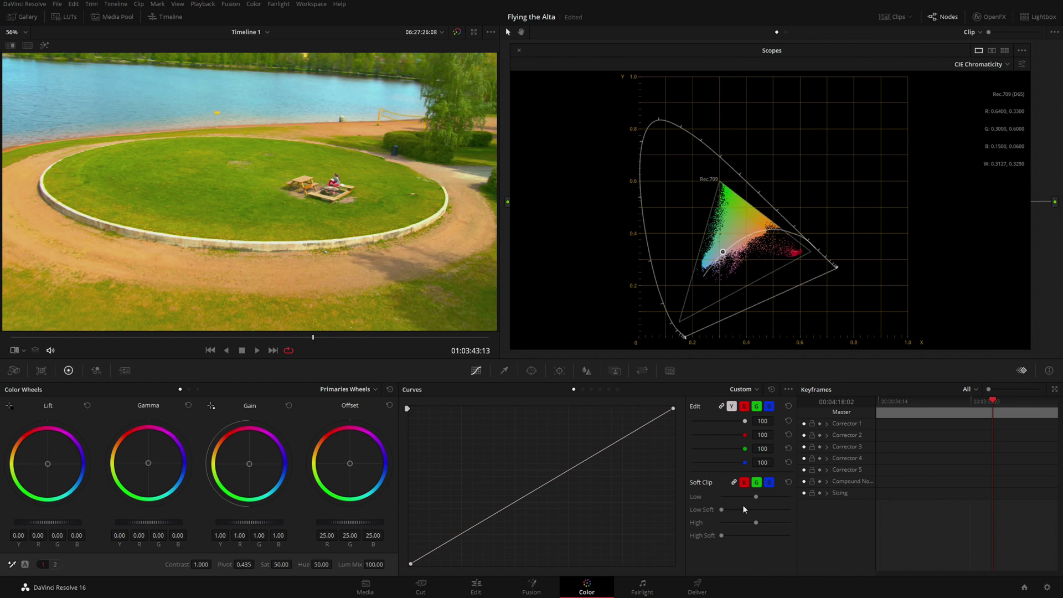
# Enable Use Separate Color Space and Gamma and set the output color space to Rec.709
pyautogui.click(1046, 587)
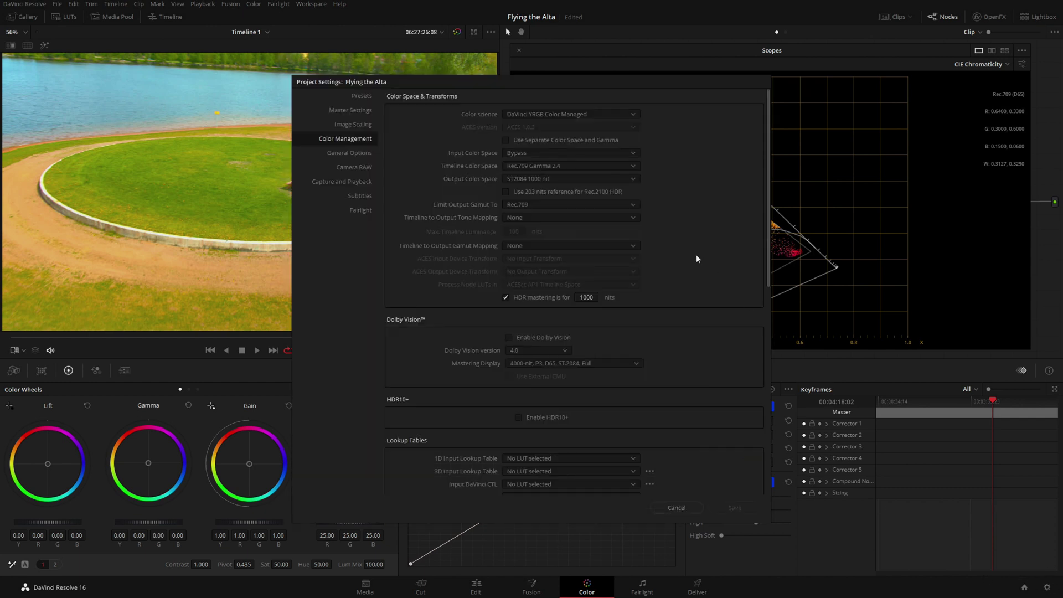
pyautogui.click(589, 141)
pyautogui.click(557, 181)
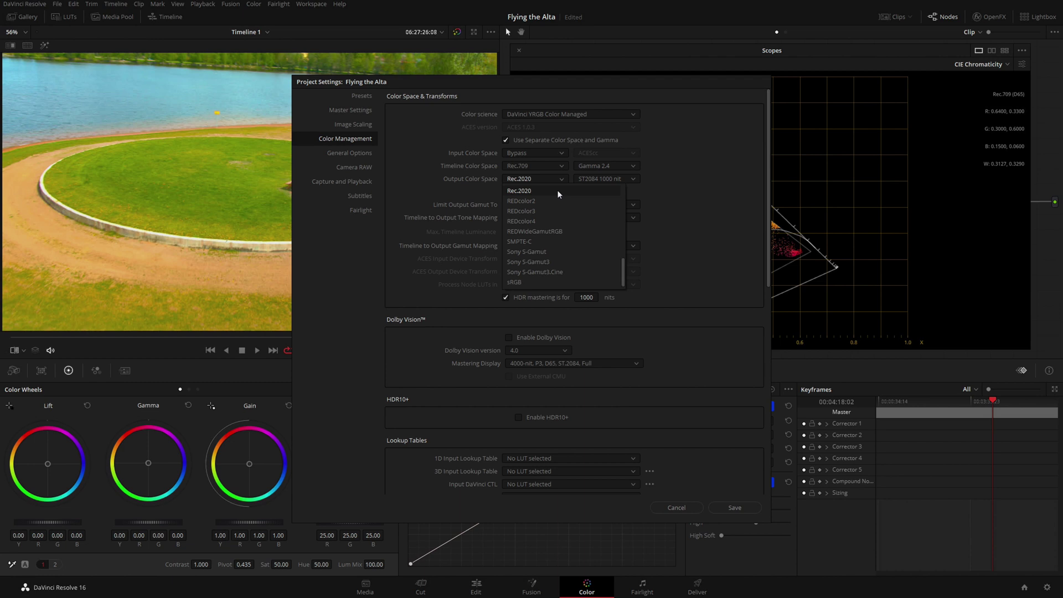
pyautogui.scroll(1, 557, 190)
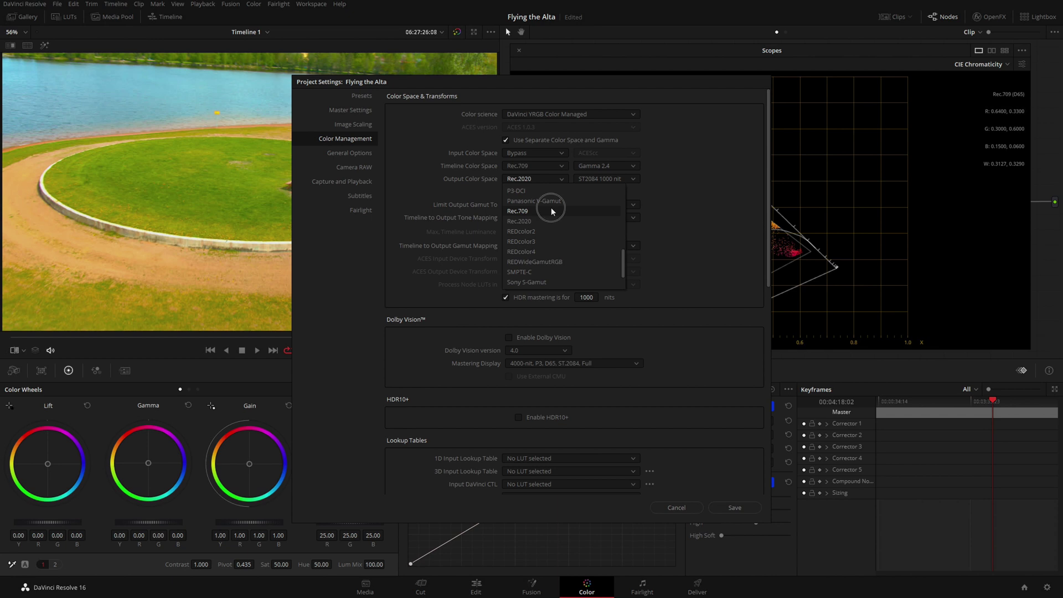
pyautogui.click(551, 211)
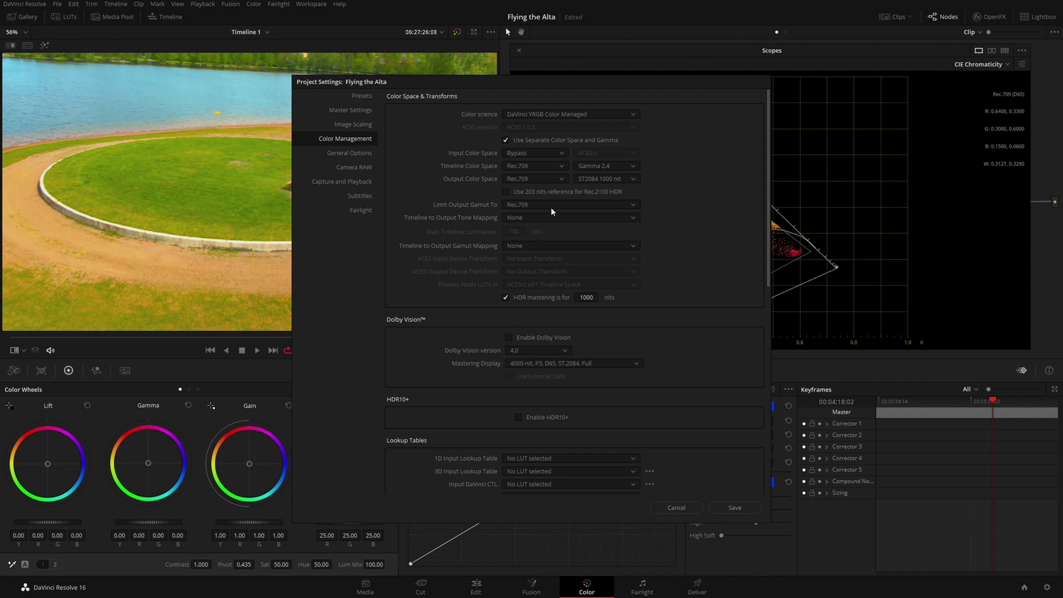
# Set the timeline to ARRI Alexa V3 color space with ARRI LogC gamma
pyautogui.click(546, 165)
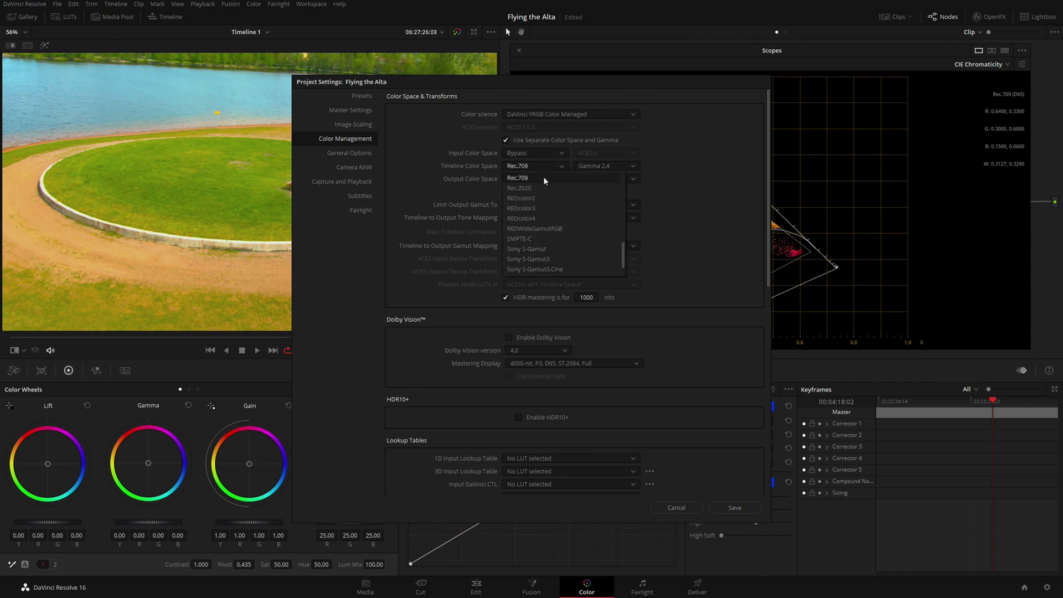
pyautogui.scroll(10, 543, 187)
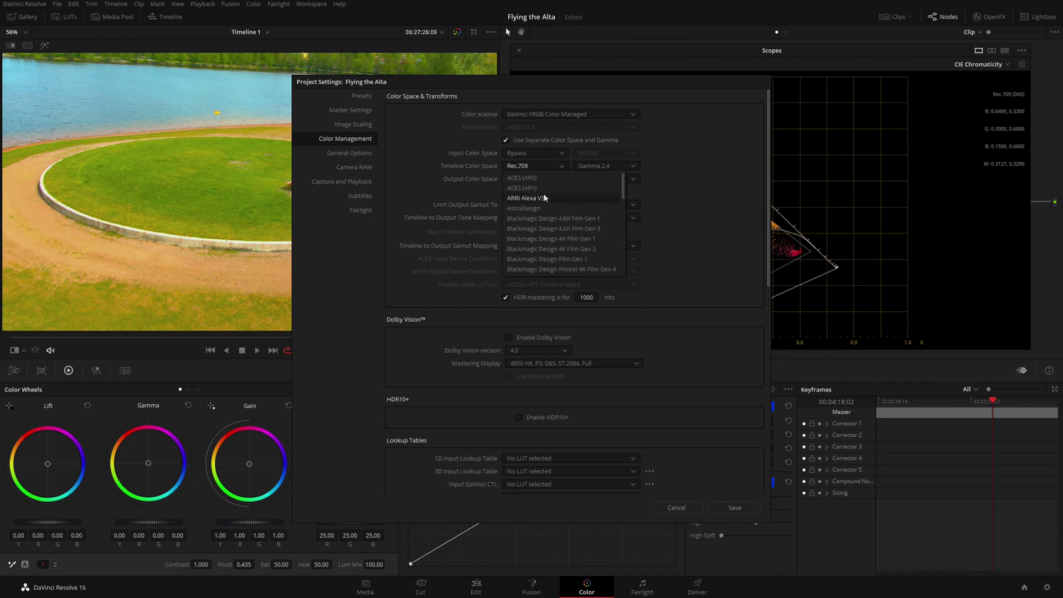
pyautogui.click(544, 198)
pyautogui.click(584, 167)
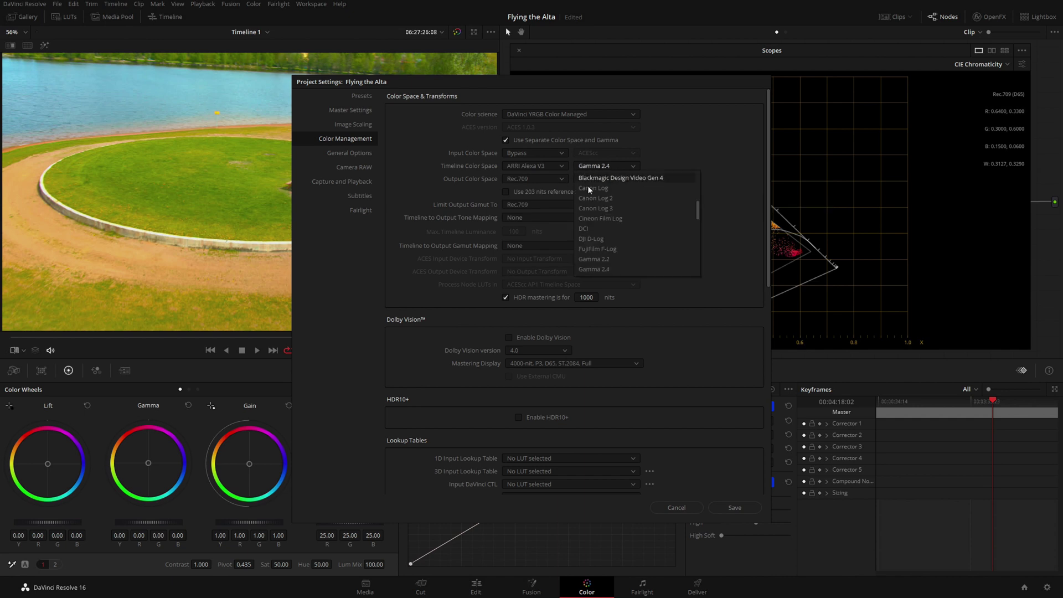
pyautogui.scroll(1, 611, 223)
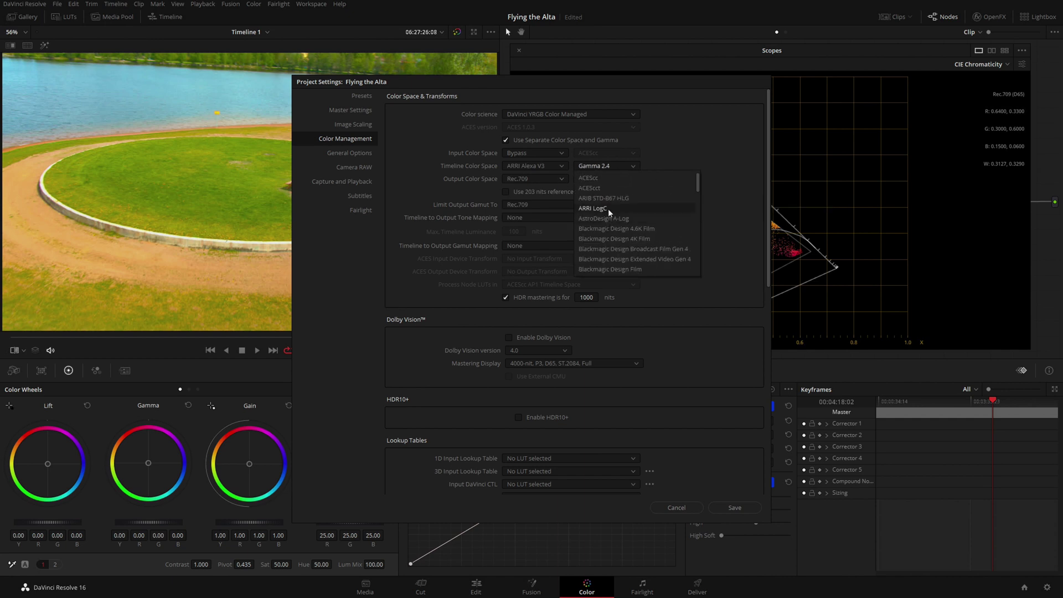
pyautogui.click(608, 208)
# Save the separate color space and gamma settings so the CIE Chromaticity scope updates
pyautogui.click(743, 502)
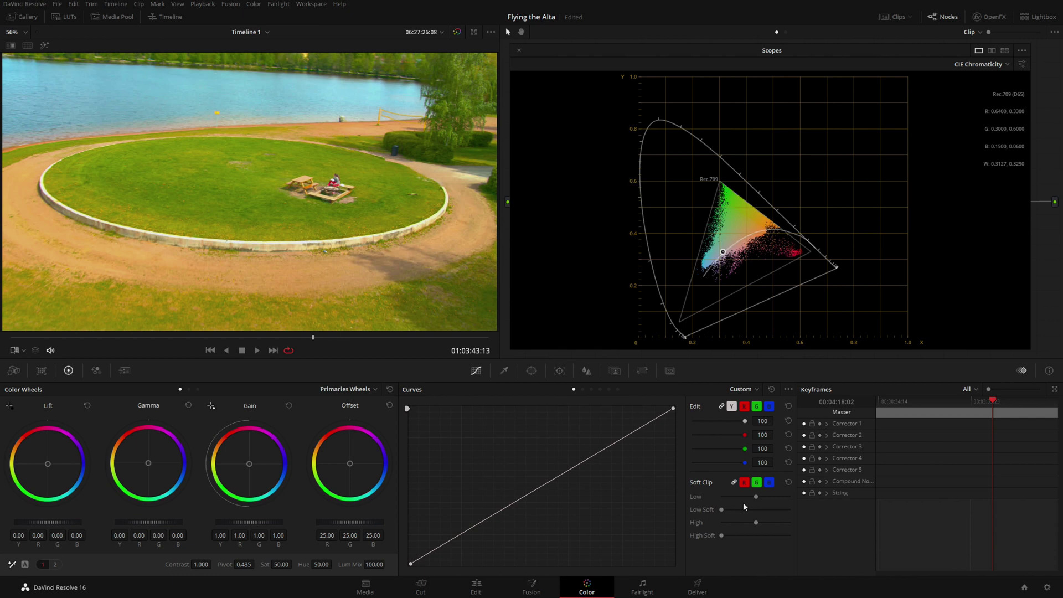